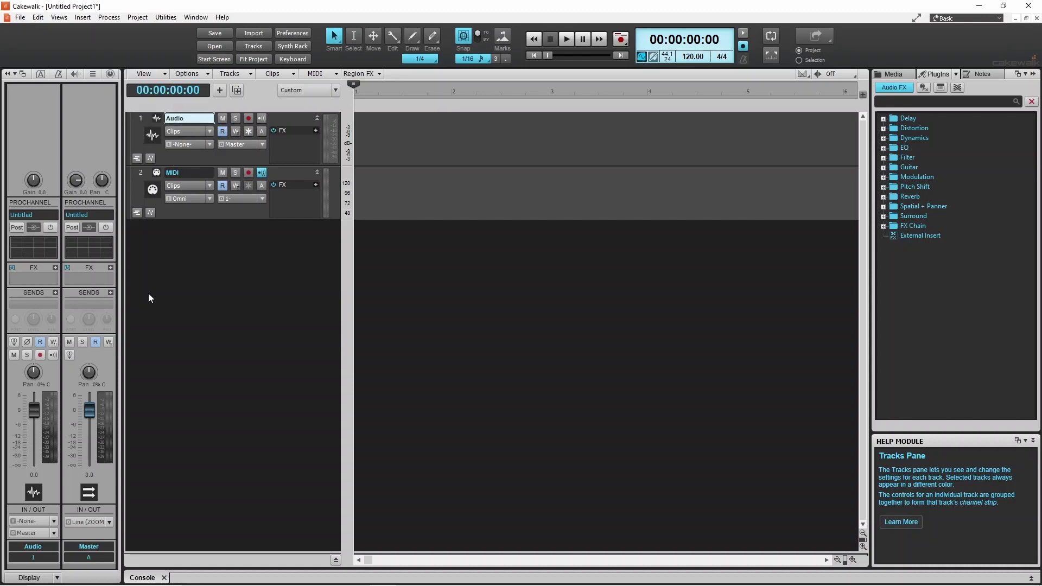
Open the Insert menu from the menu bar.
left_click(83, 19)
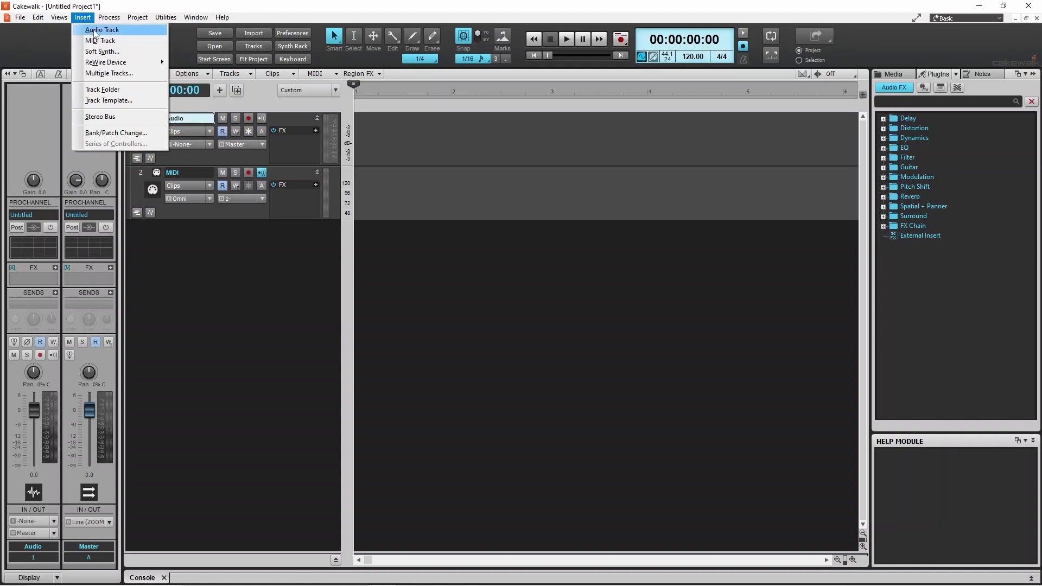
Add a new audio track, Track 3, and expand its strip to full height.
left_click(93, 30)
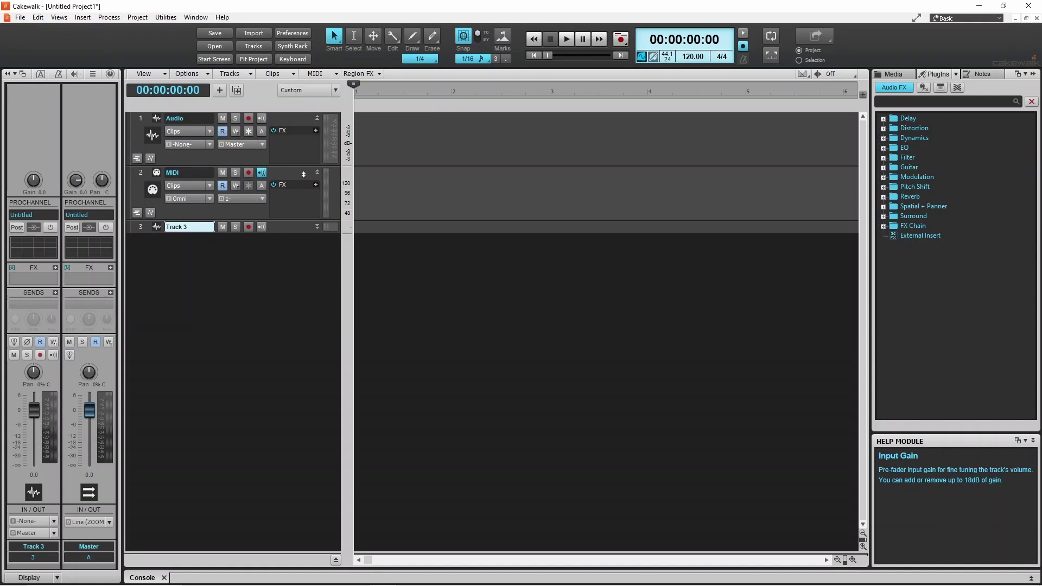
left_click(317, 227)
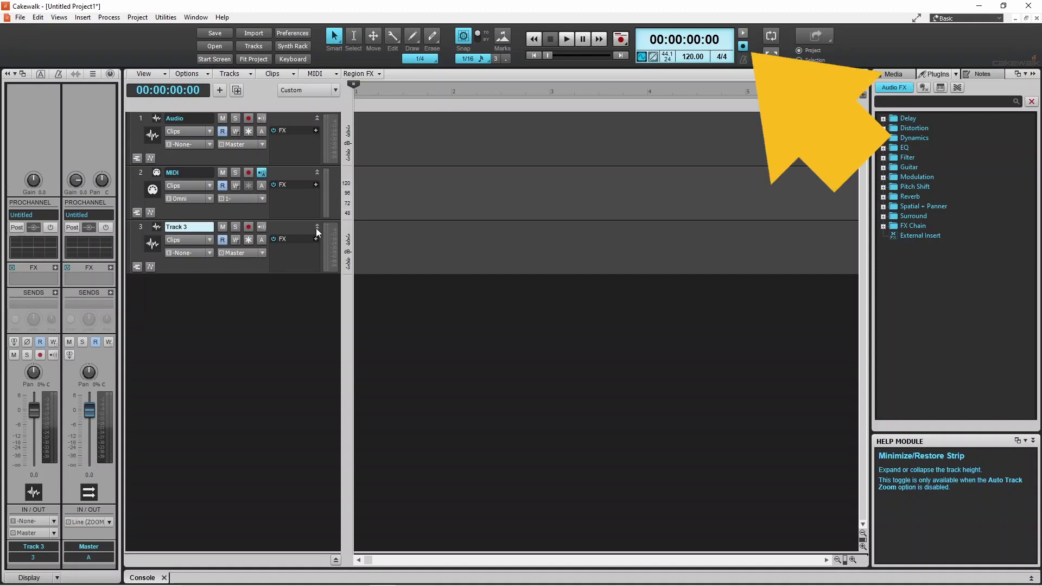
Enable Metronome During Recording and set Record Count-in to 1 Measures in metronome preferences.
left_click(743, 46)
left_click(744, 58)
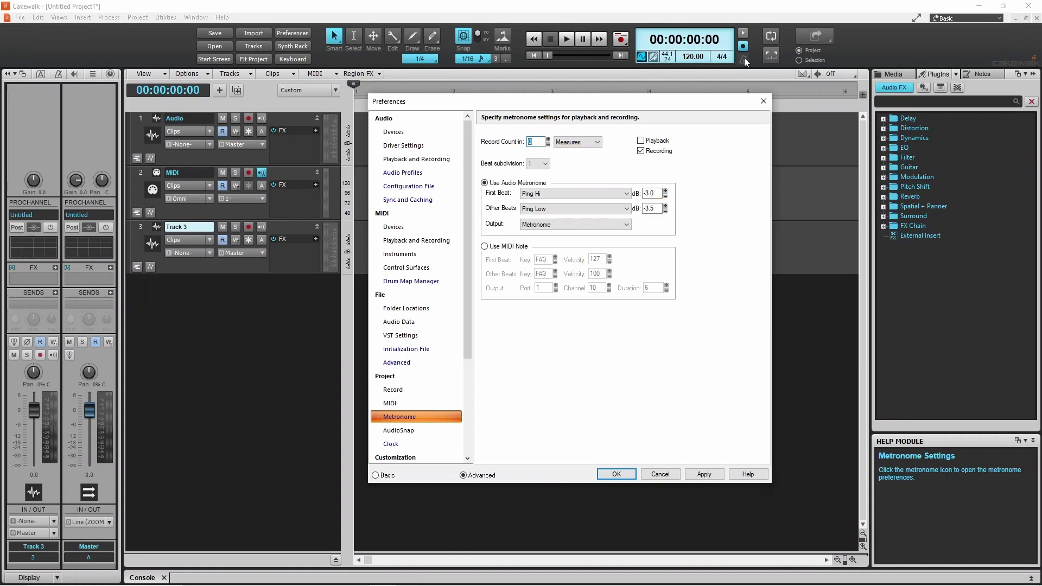
left_click(548, 140)
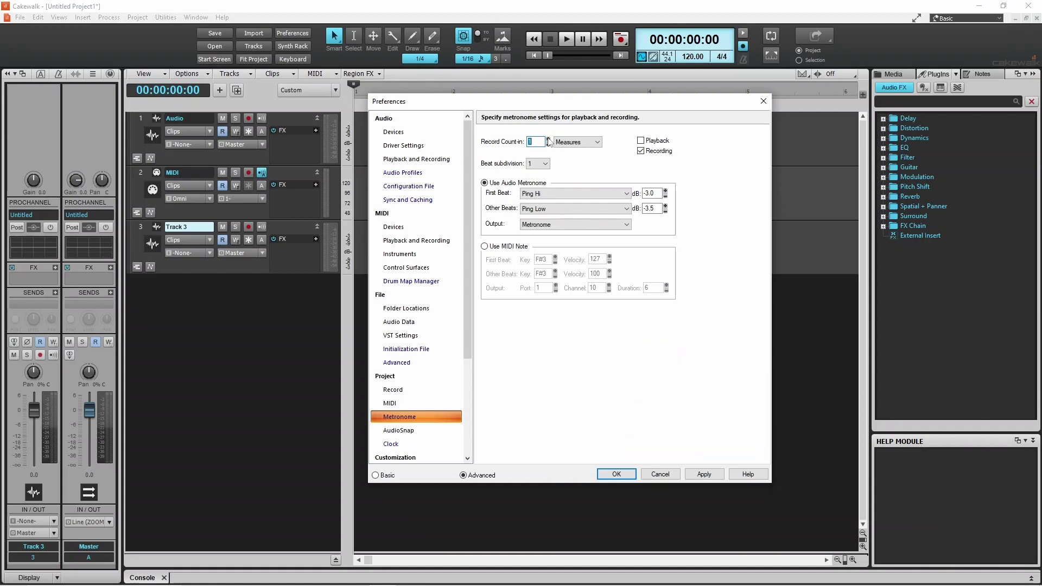
left_click(611, 475)
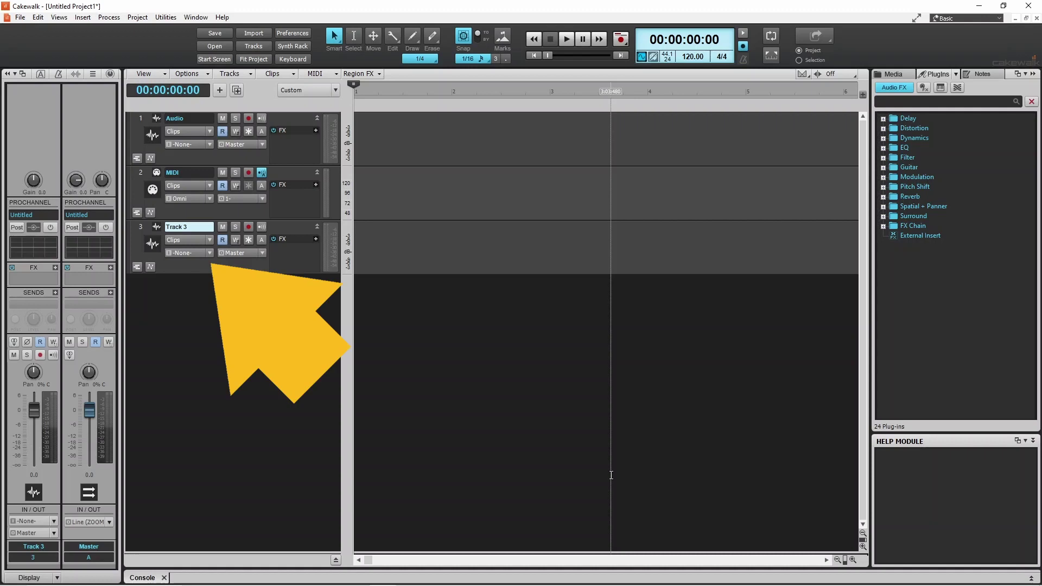
Set Track 3's input to MME Devices > Line (ZOOM U-22 Audio) L.
left_click(208, 253)
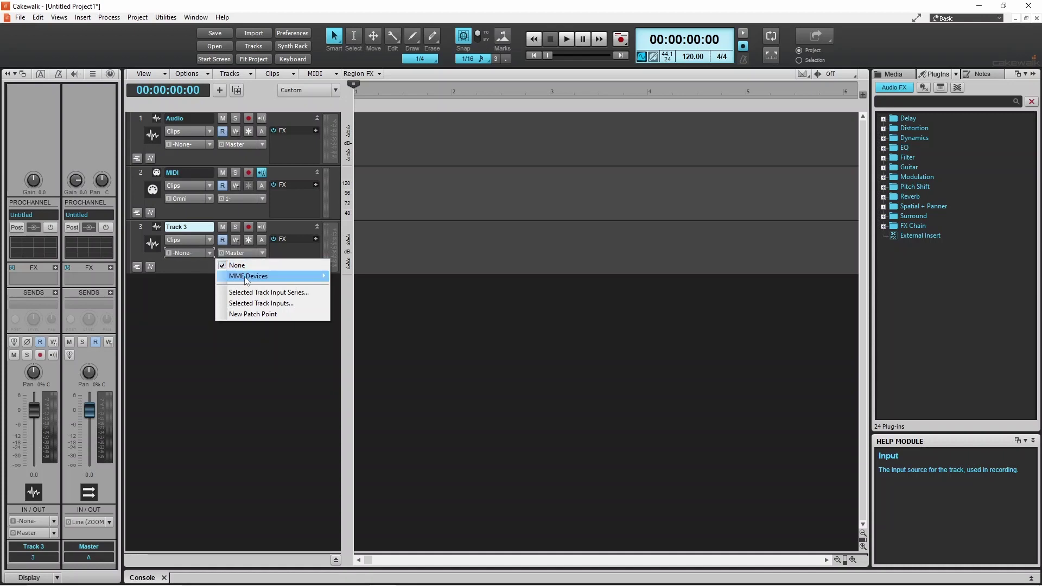
mouse_move(321, 276)
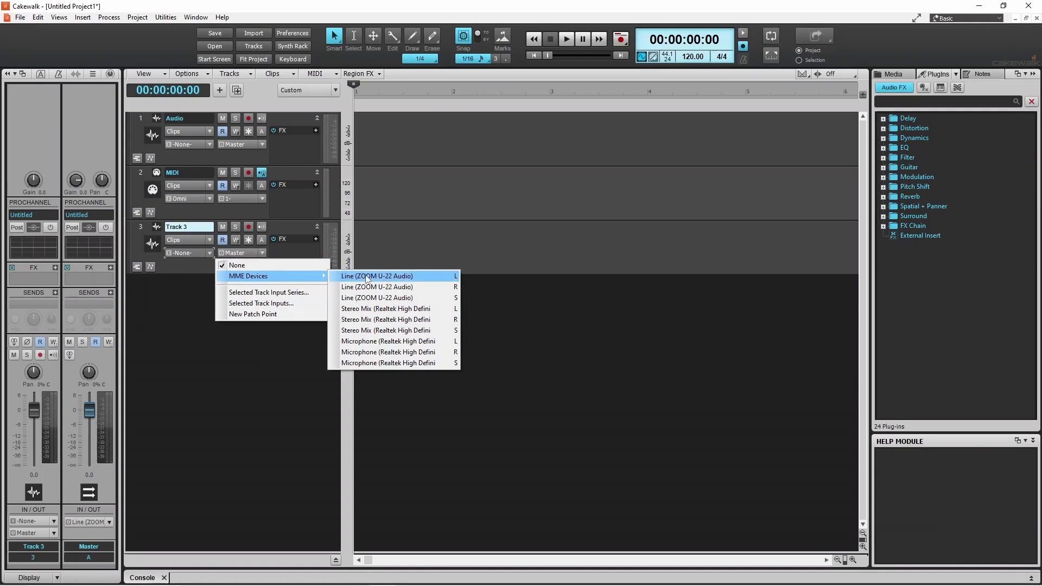
left_click(363, 277)
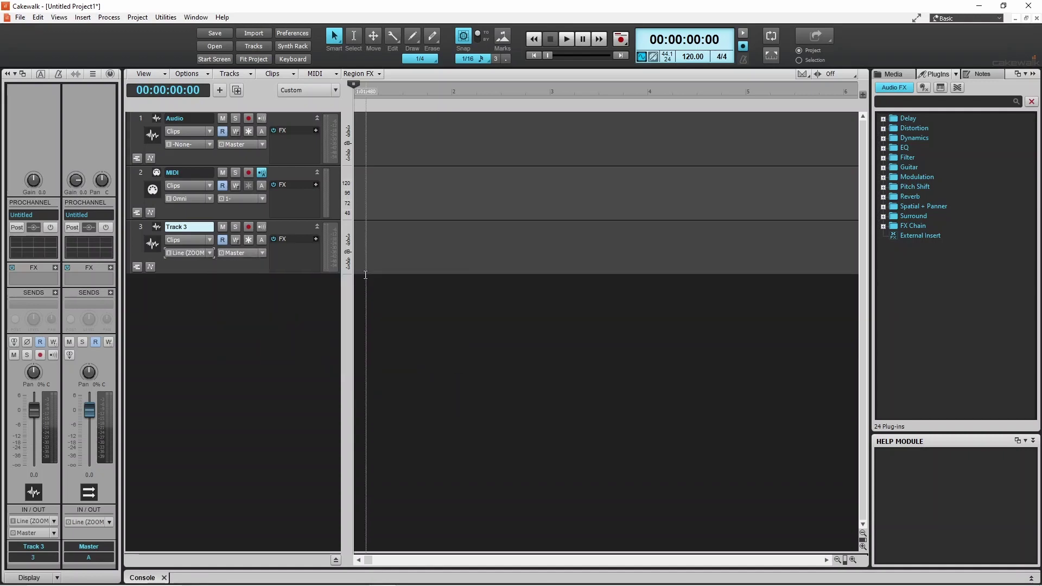
Arm Track 3 for recording and start recording from the transport.
left_click(248, 227)
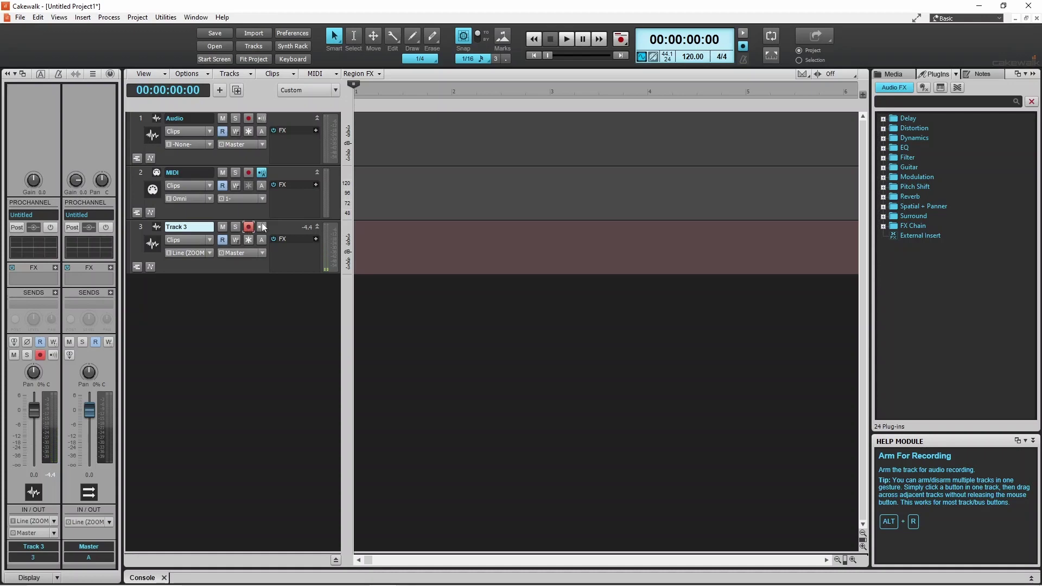
left_click(624, 40)
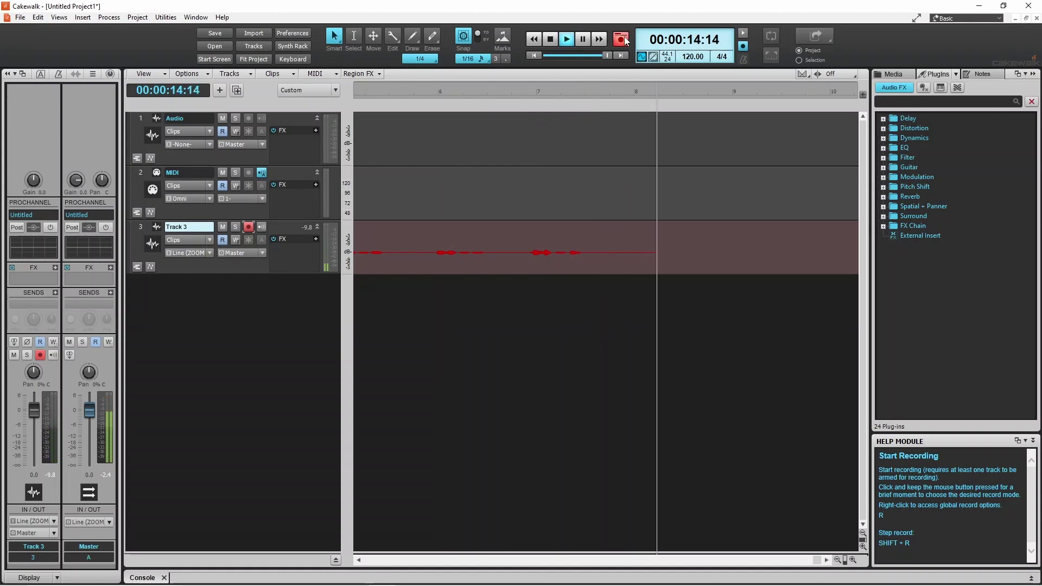
Stop the transport to finish the Record 1 take.
left_click(551, 41)
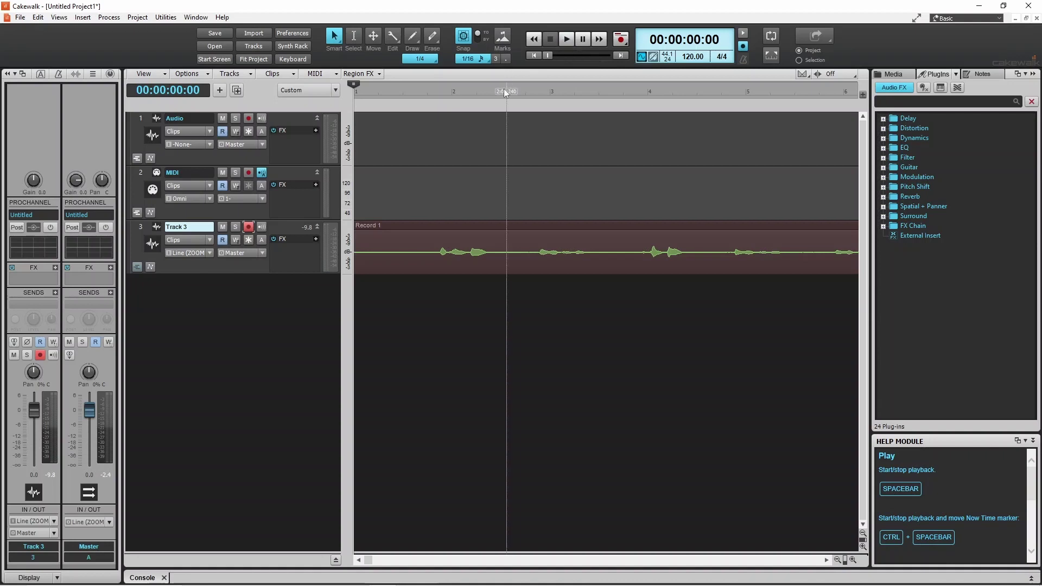
Place the now time at 00:00:01:22 inside Record 1 and turn Snap off.
left_click(437, 264)
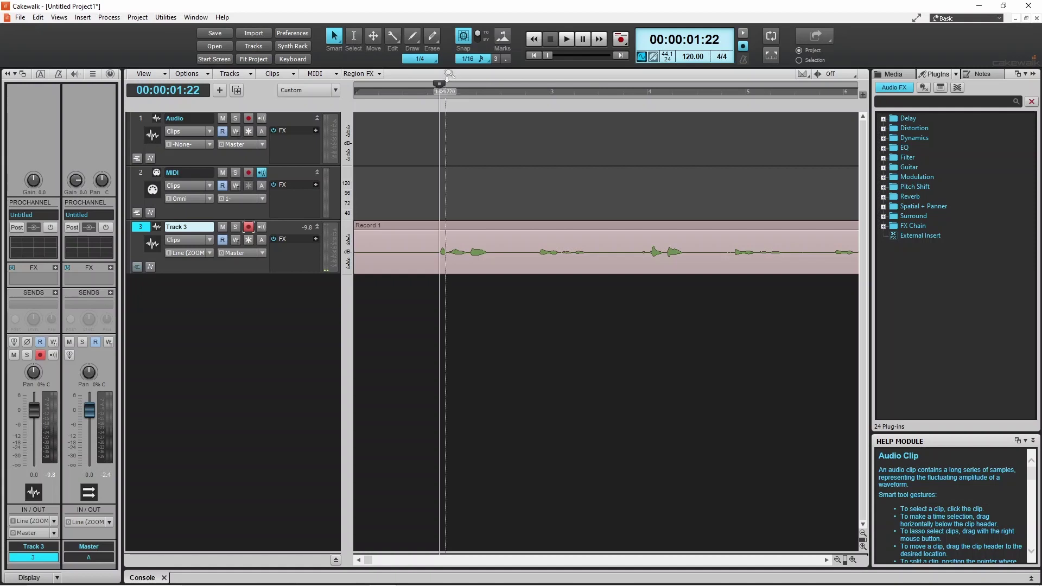
left_click(463, 38)
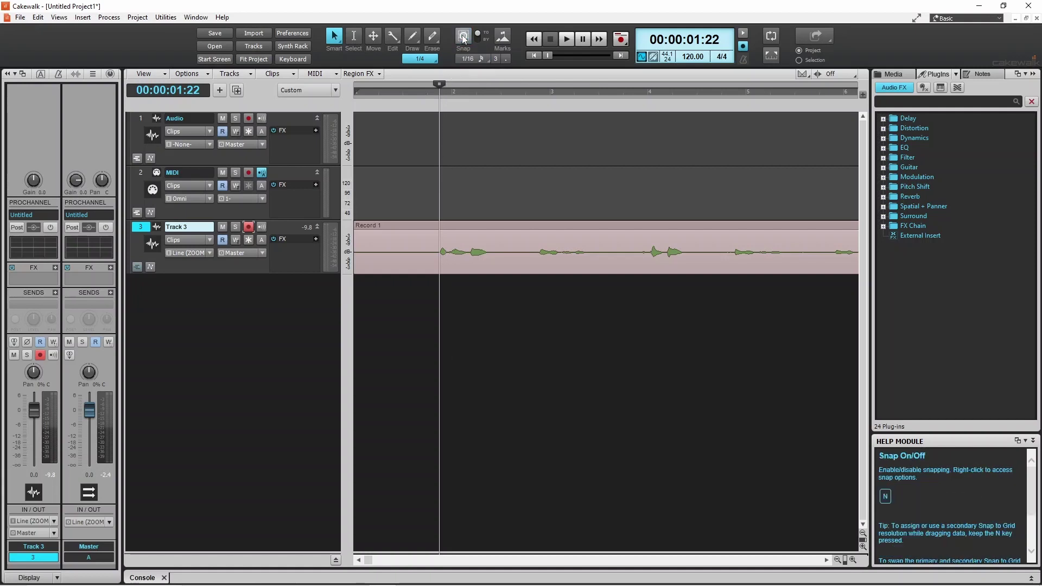
Split the Record 1 clip at the now time, 00:00:01:22, into two clips.
right_click(440, 268)
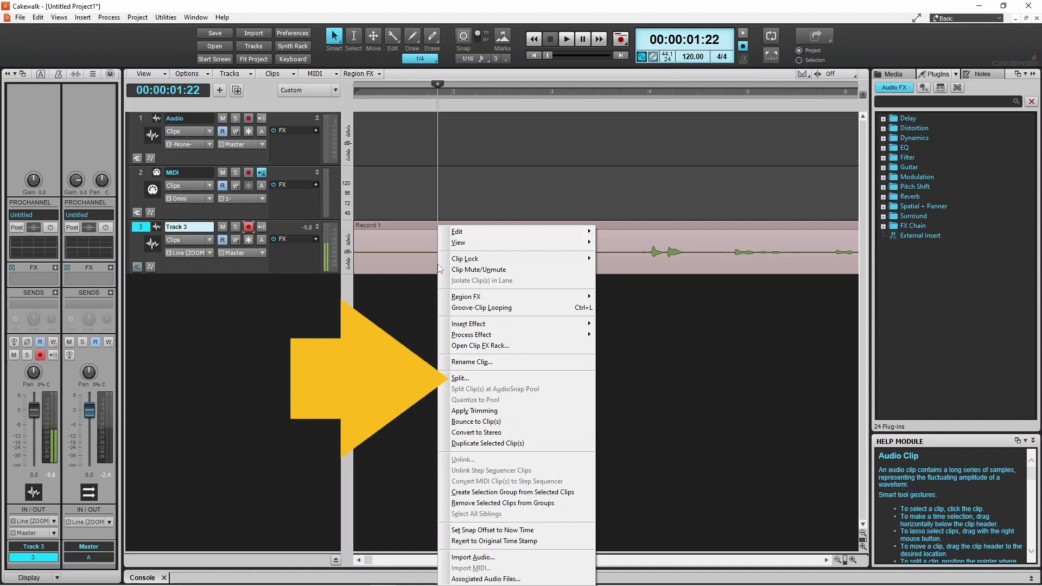
left_click(462, 378)
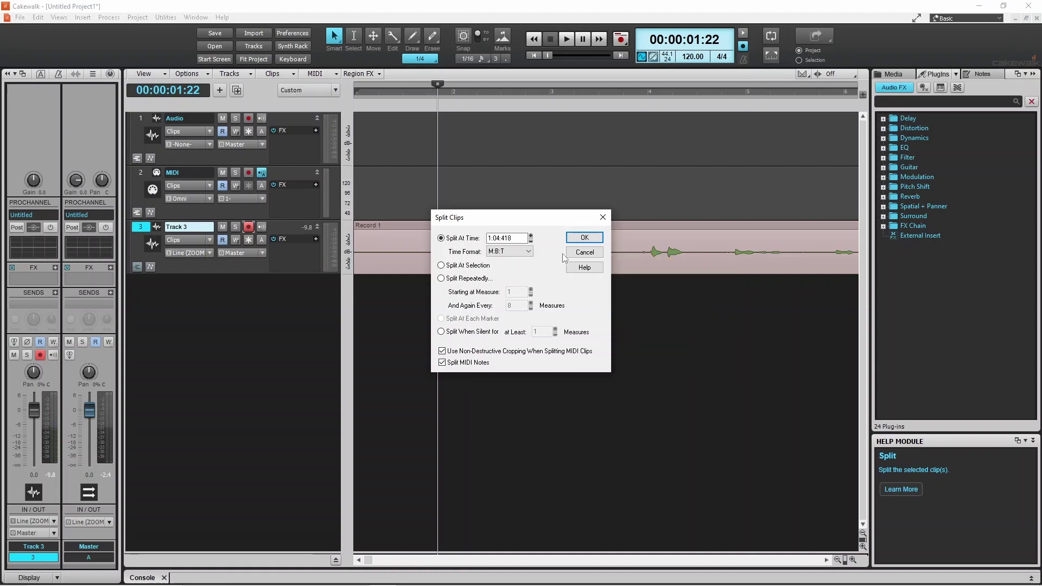
left_click(594, 240)
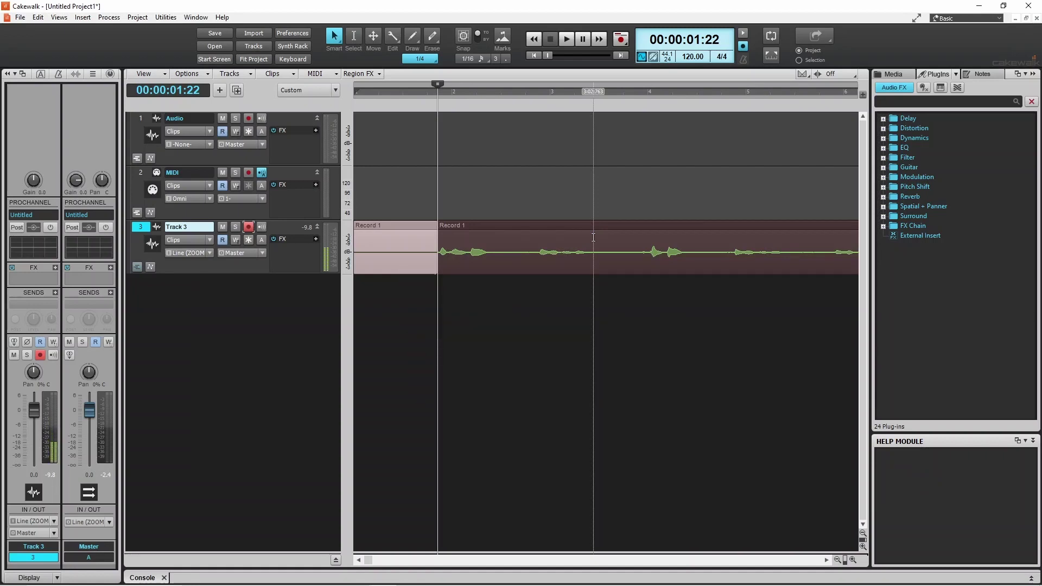
left_click(412, 237)
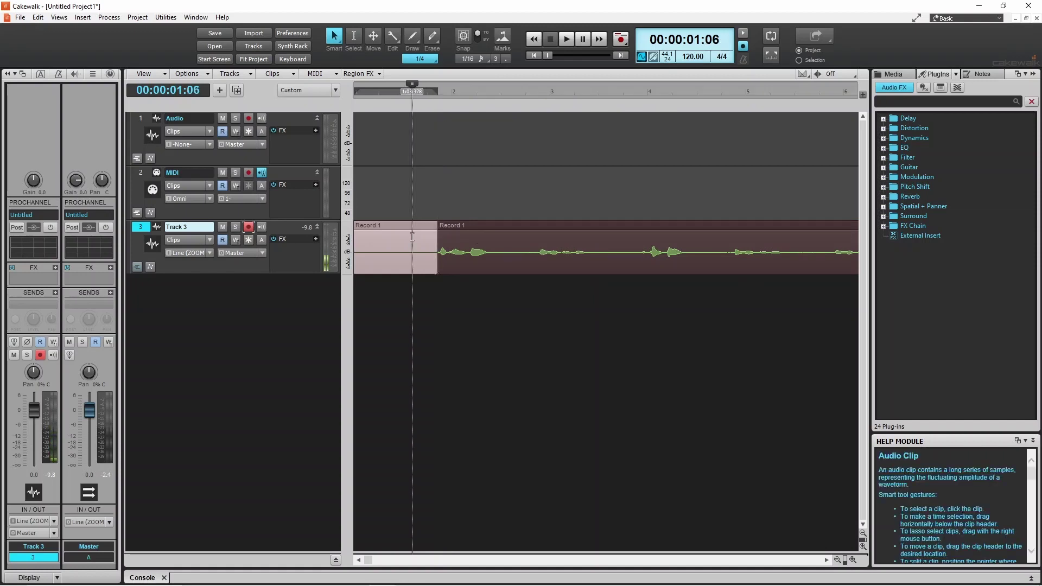
Cut the short opening Record 1 clip from Track 3.
right_click(412, 237)
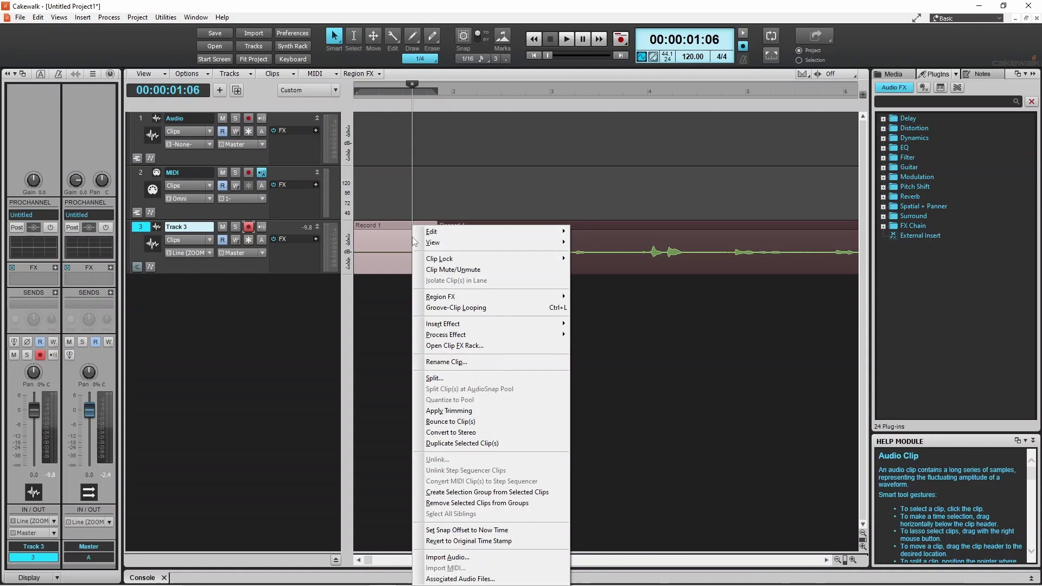
mouse_move(431, 238)
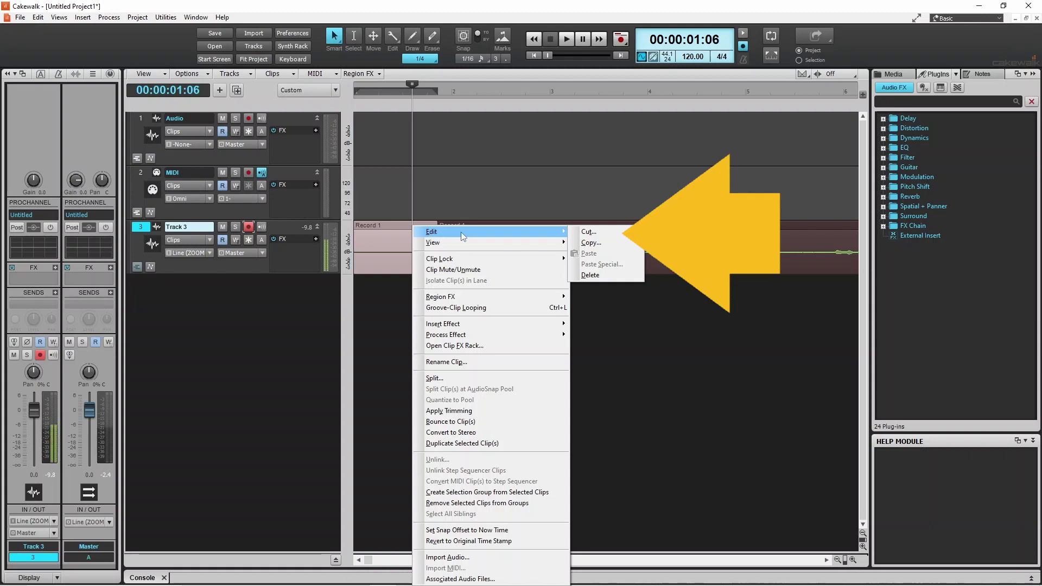
left_click(584, 233)
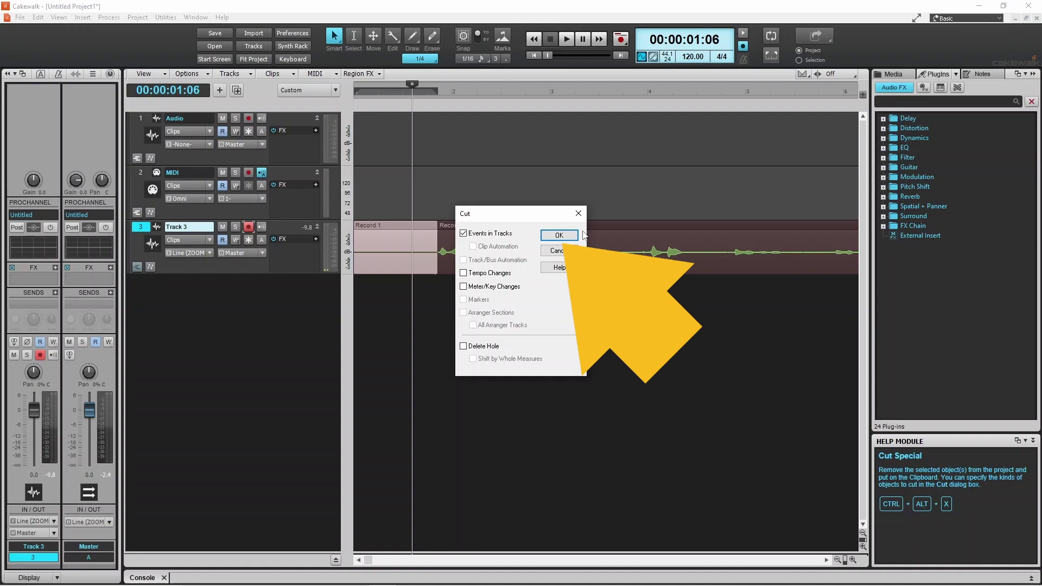
left_click(564, 236)
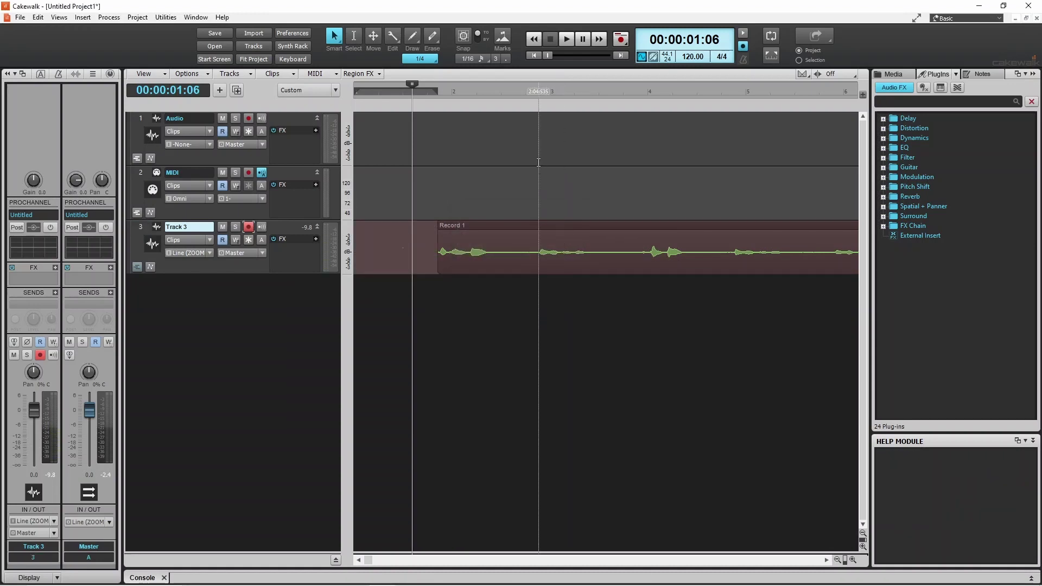
Split the remaining clip at 00:00:03:23.
left_click(538, 264)
right_click(537, 264)
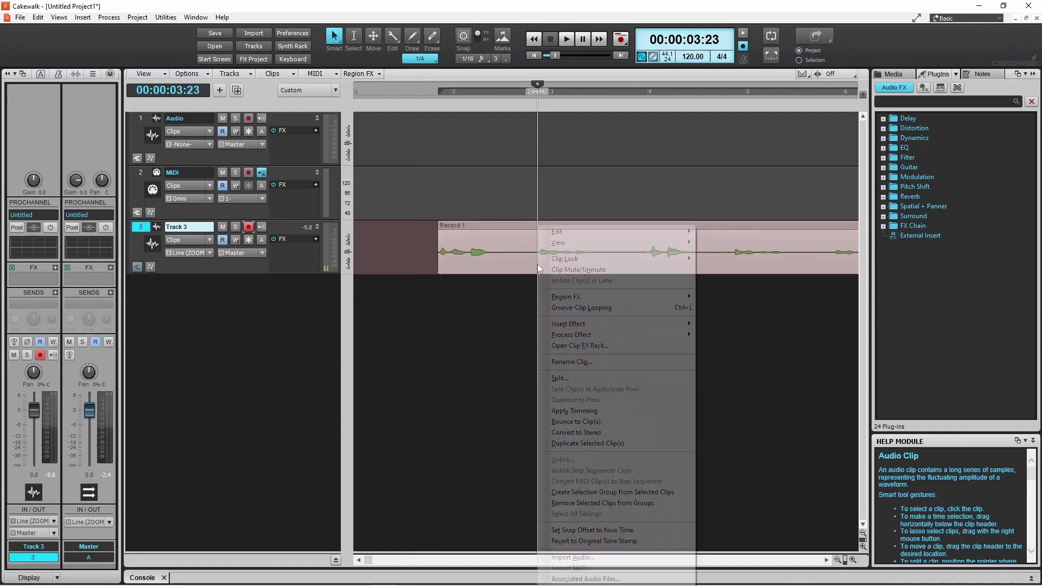
left_click(555, 379)
left_click(585, 237)
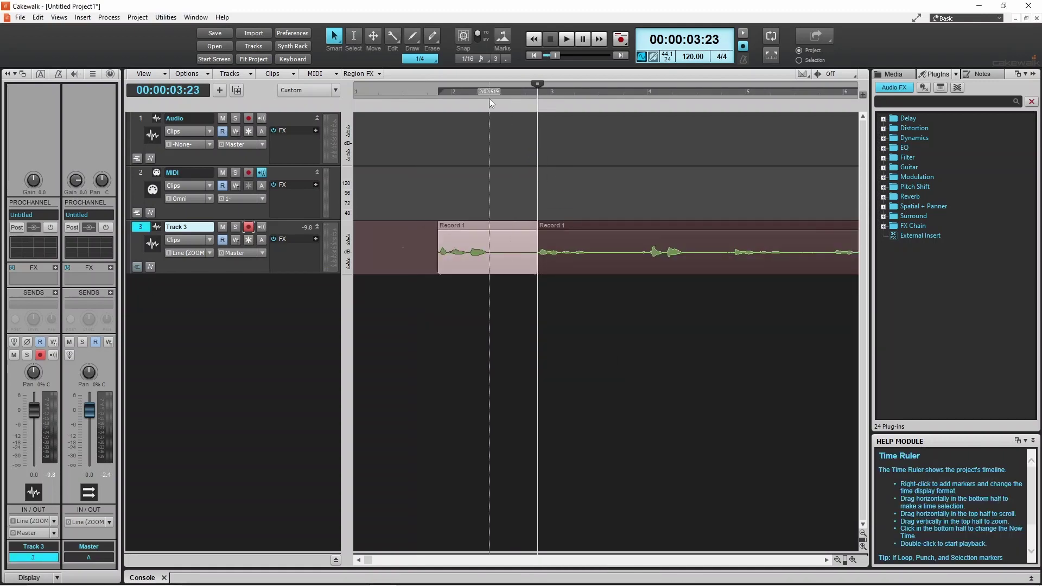
Split the clip again at 00:00:02:19 to isolate a middle section.
left_click(489, 99)
left_click(483, 99)
right_click(485, 227)
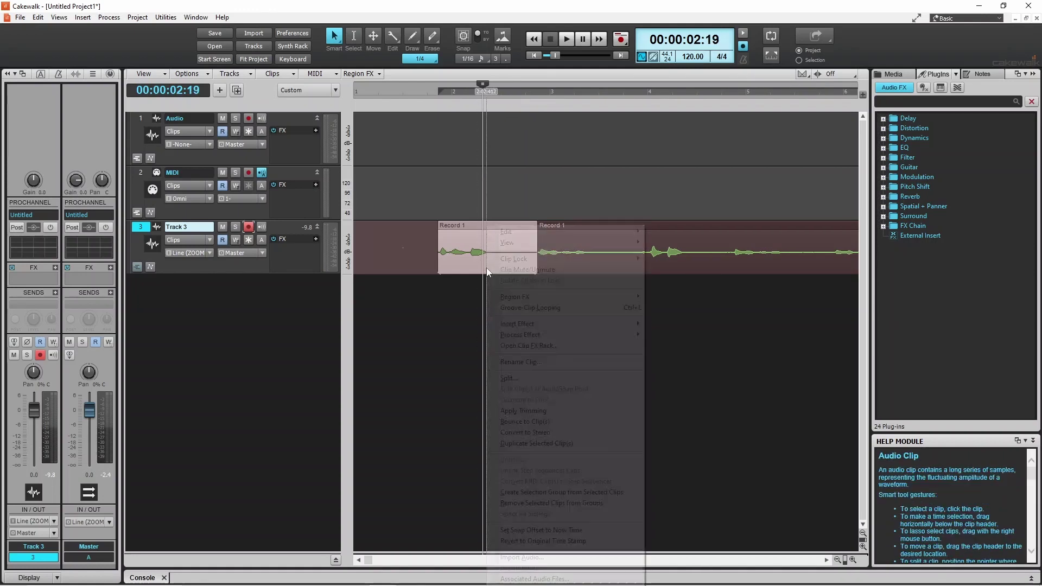
left_click(518, 379)
left_click(585, 237)
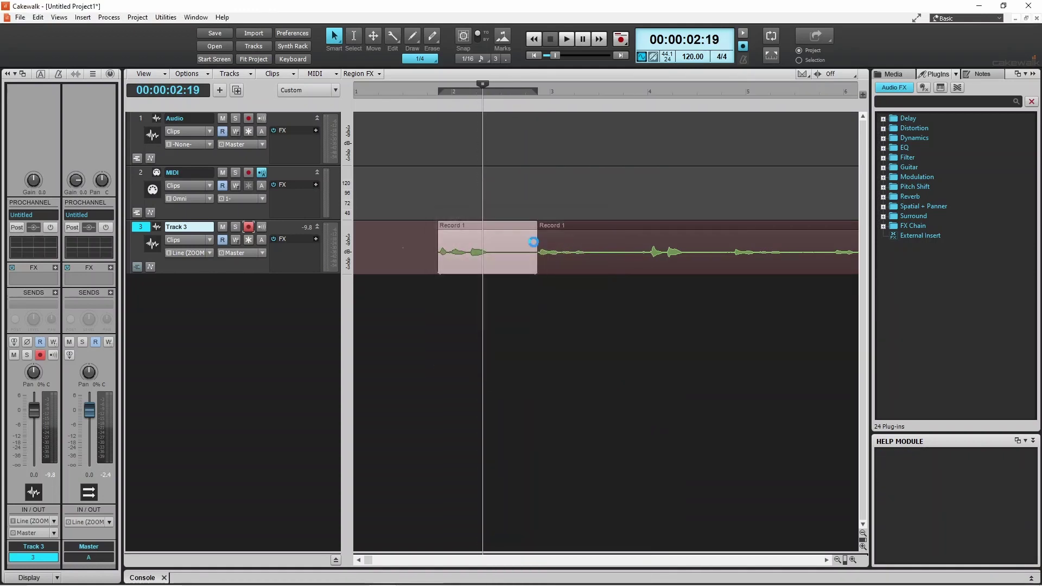
Cut the middle section out, leaving a gap between two Record 1 clips.
left_click(511, 234)
right_click(510, 237)
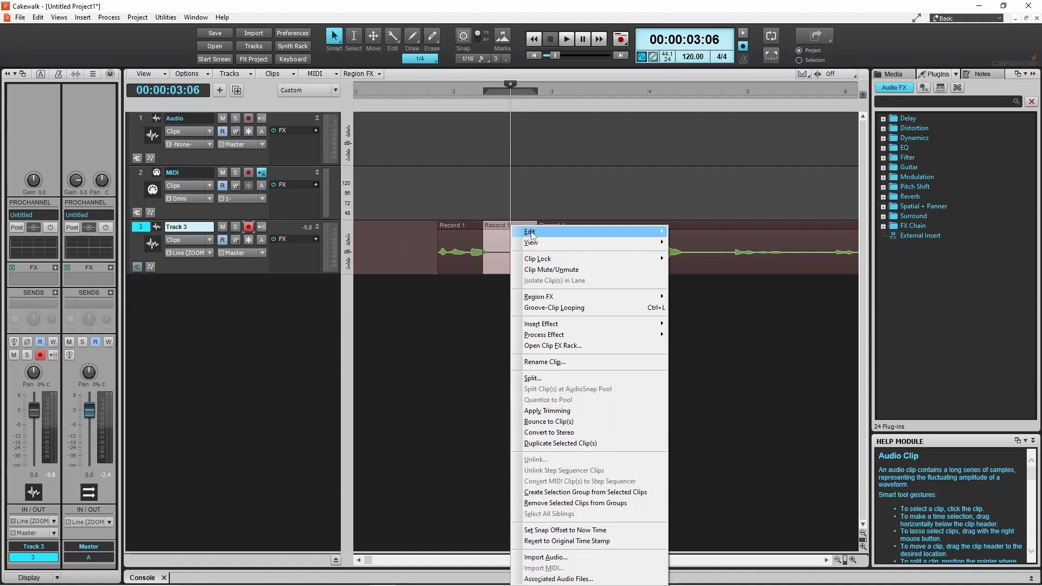
mouse_move(624, 228)
left_click(704, 235)
left_click(572, 238)
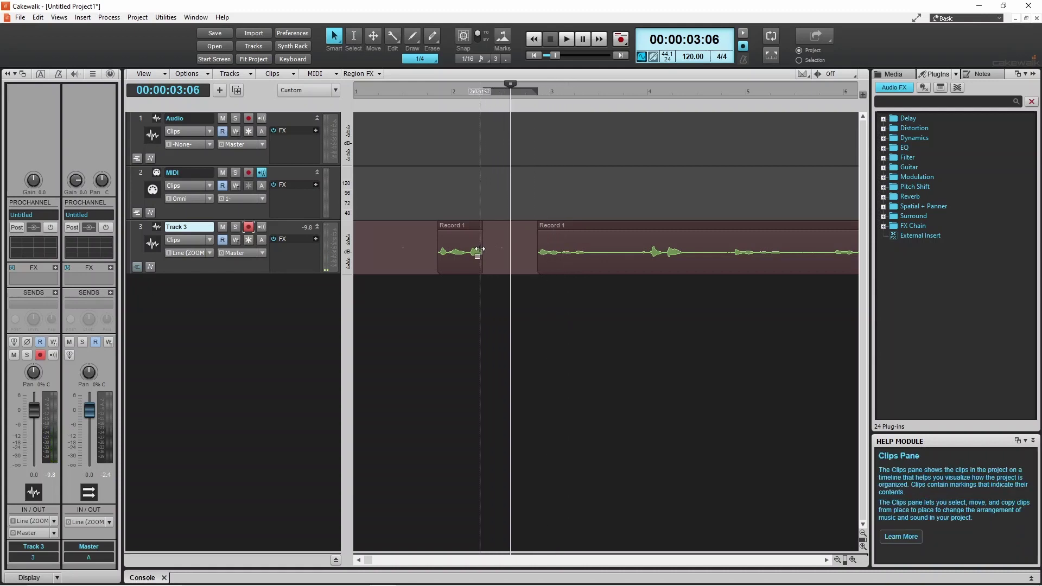
Lengthen the first Record 1 clip's end and play it back from 00:00:00:29.
mouse_move(479, 249)
left_mouse_down()
mouse_move(494, 253)
mouse_move(488, 260)
left_mouse_up()
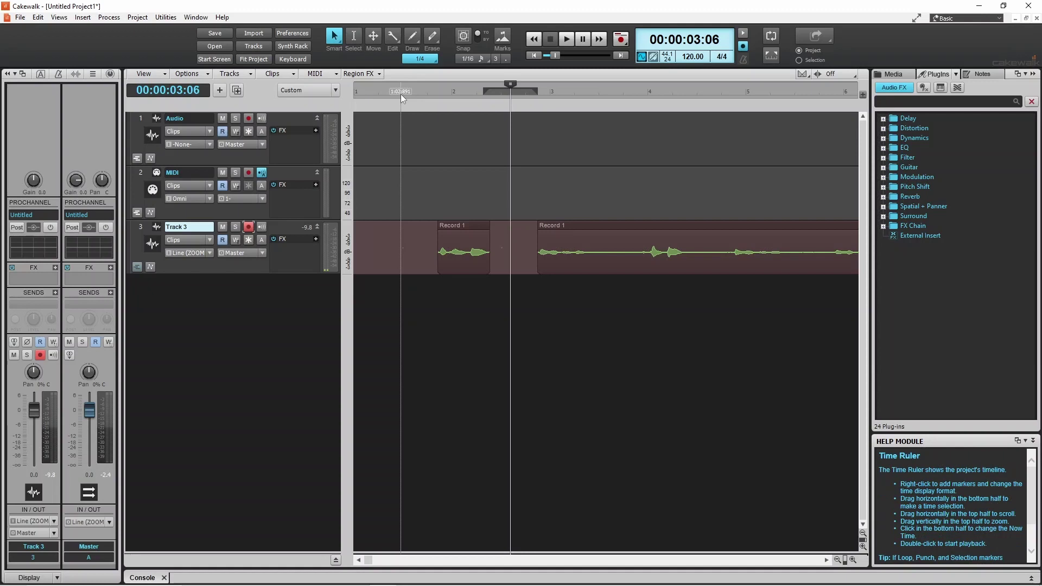
left_click(400, 93)
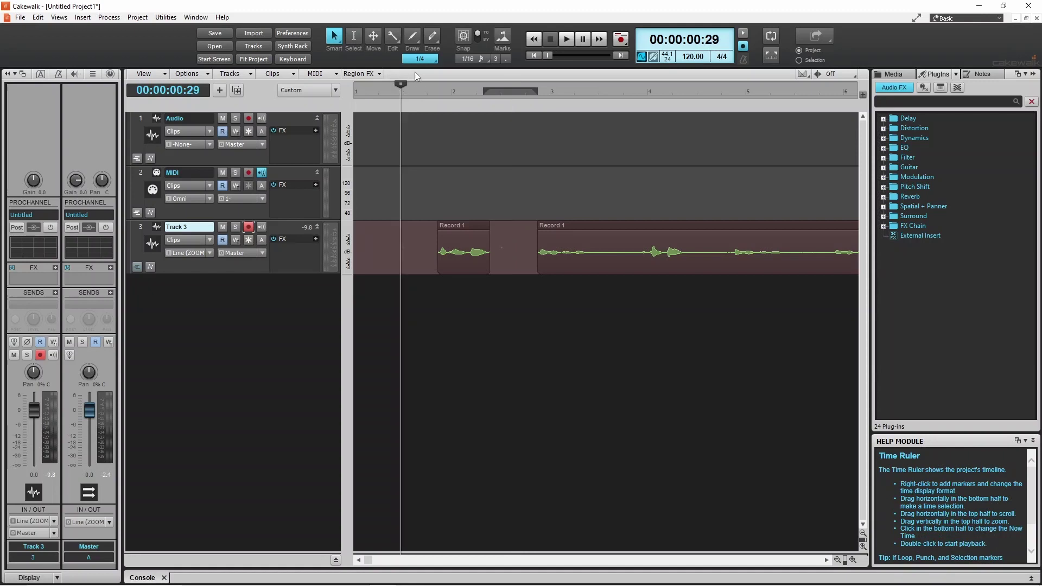
left_click(567, 39)
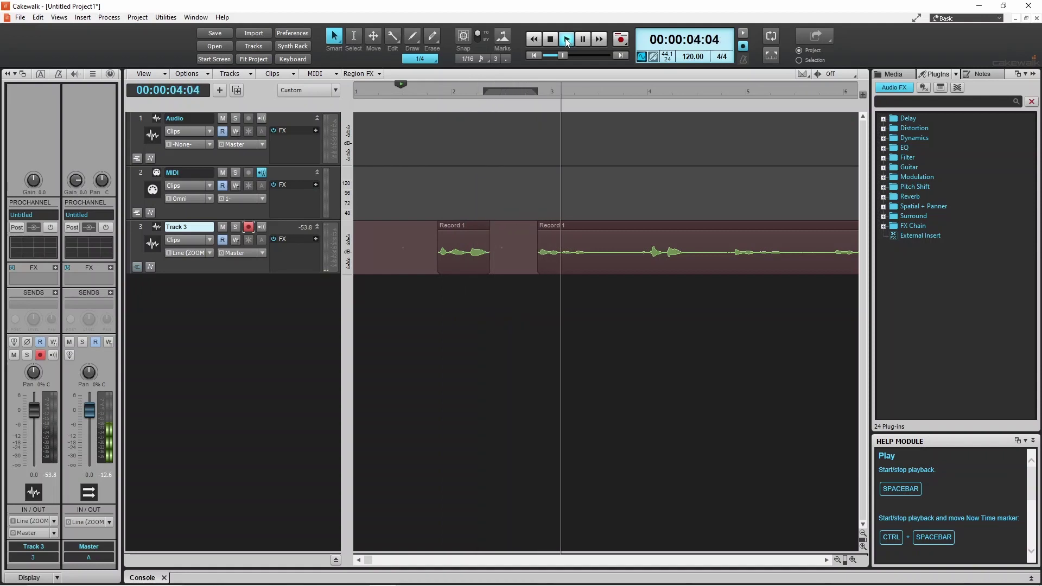
left_click(550, 39)
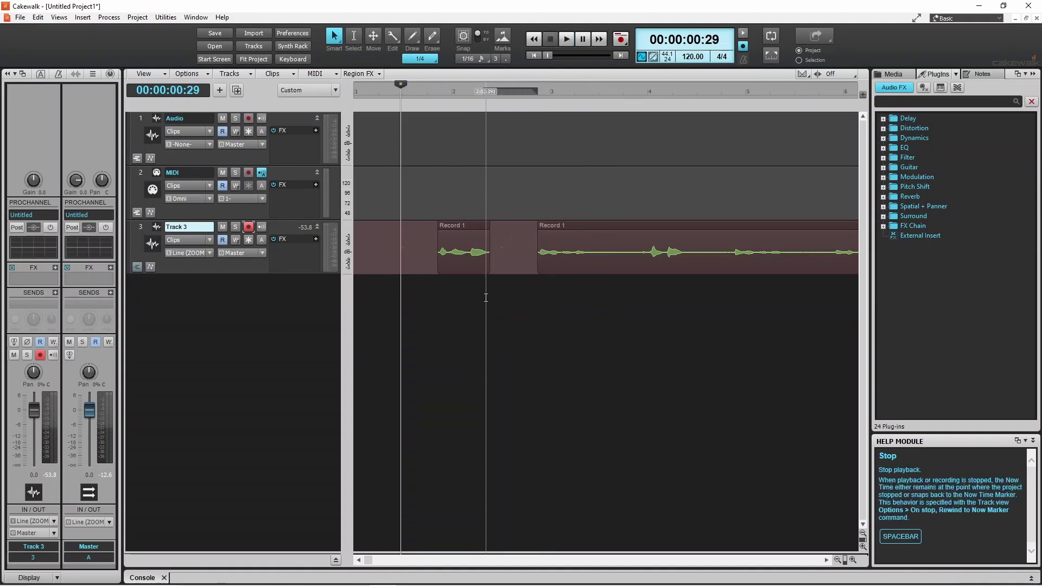
Extend the first clip's end a little further and audition it again.
left_click_drag(488, 268, 492, 268)
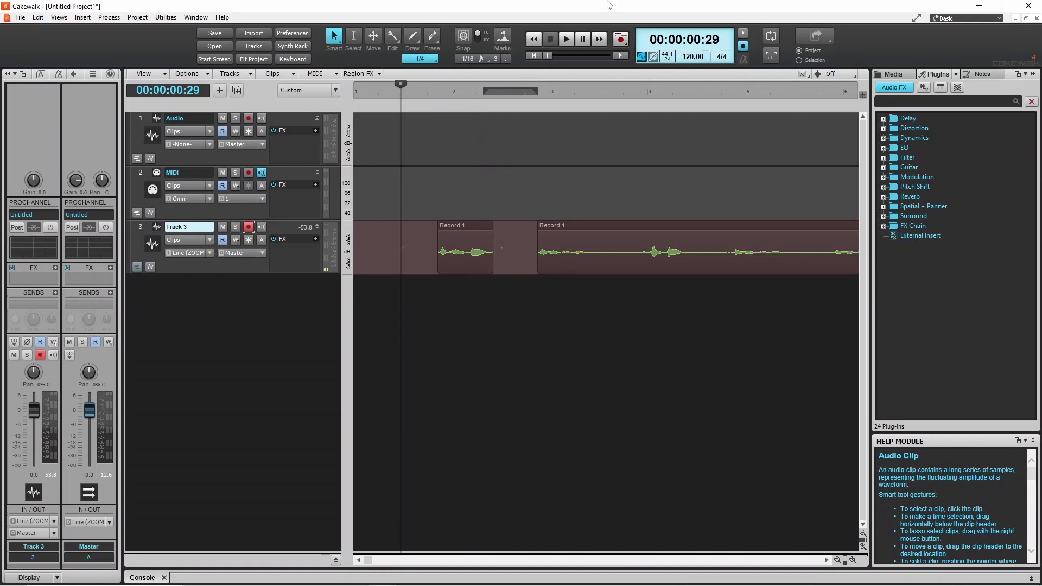
left_click(567, 40)
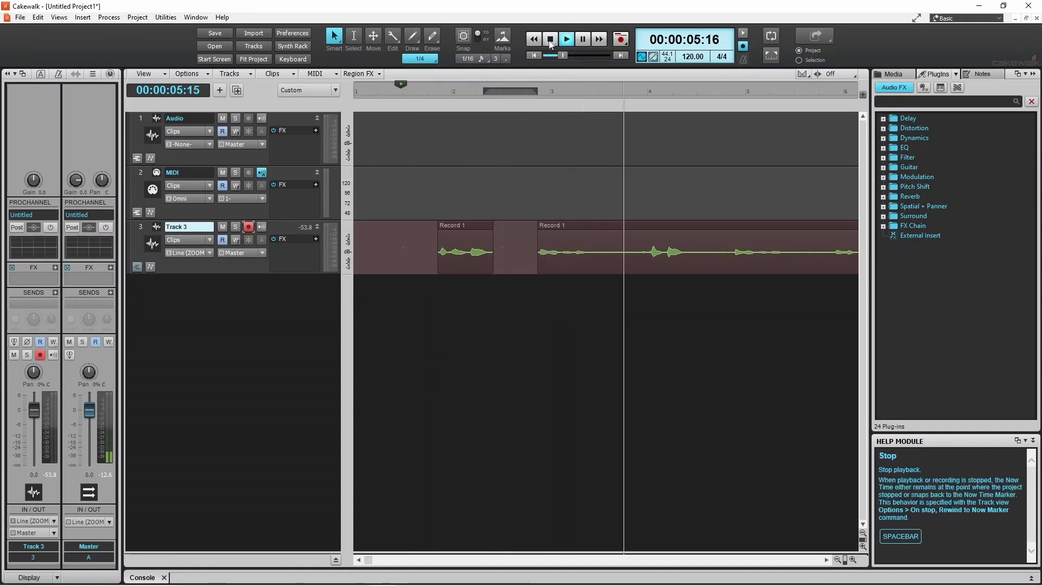
left_click(550, 40)
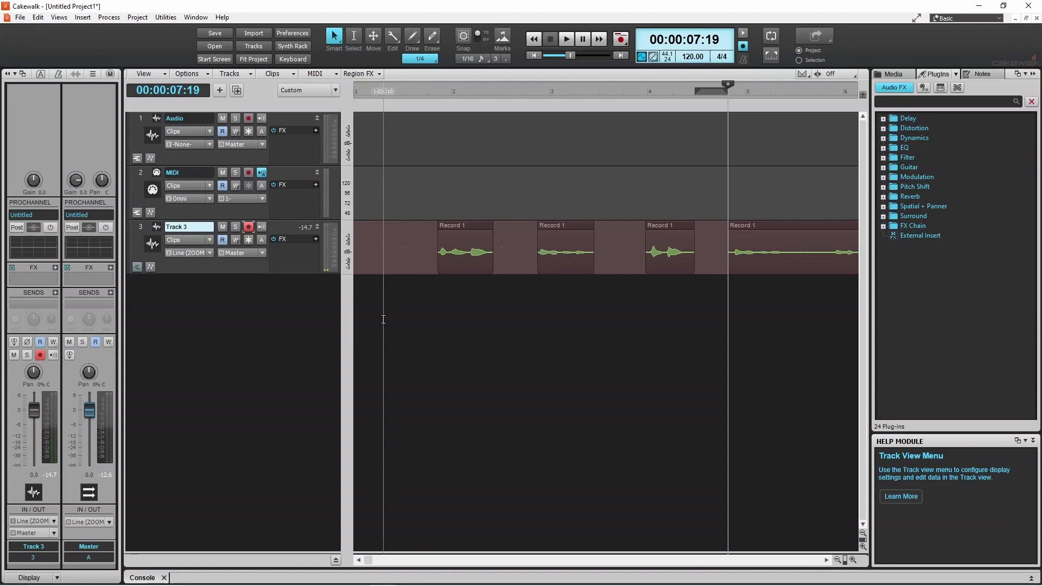
Select the first three Record 1 clips on Track 3 with a time range.
left_click_drag(396, 253, 708, 248)
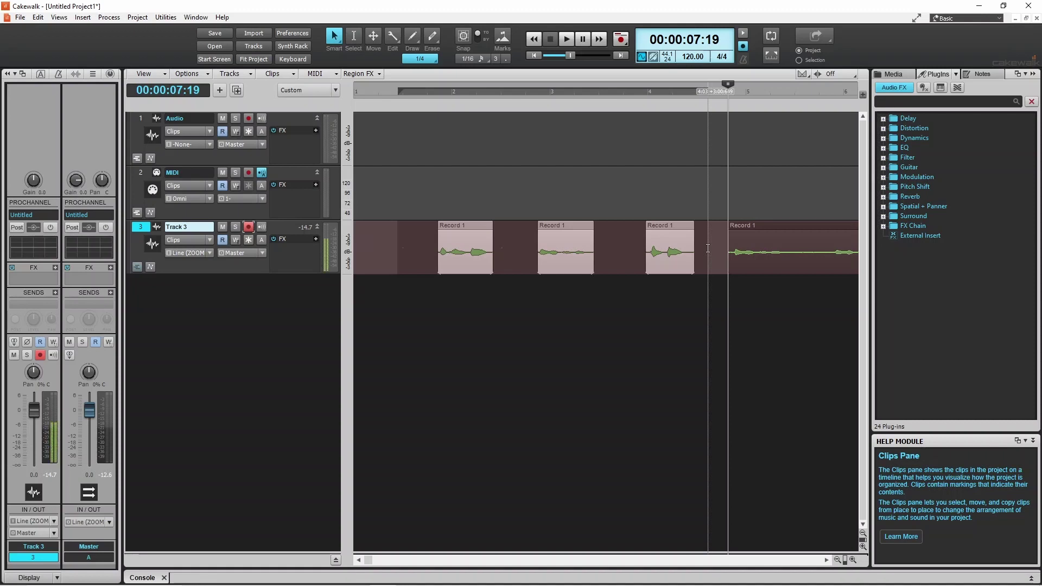
left_click(468, 229)
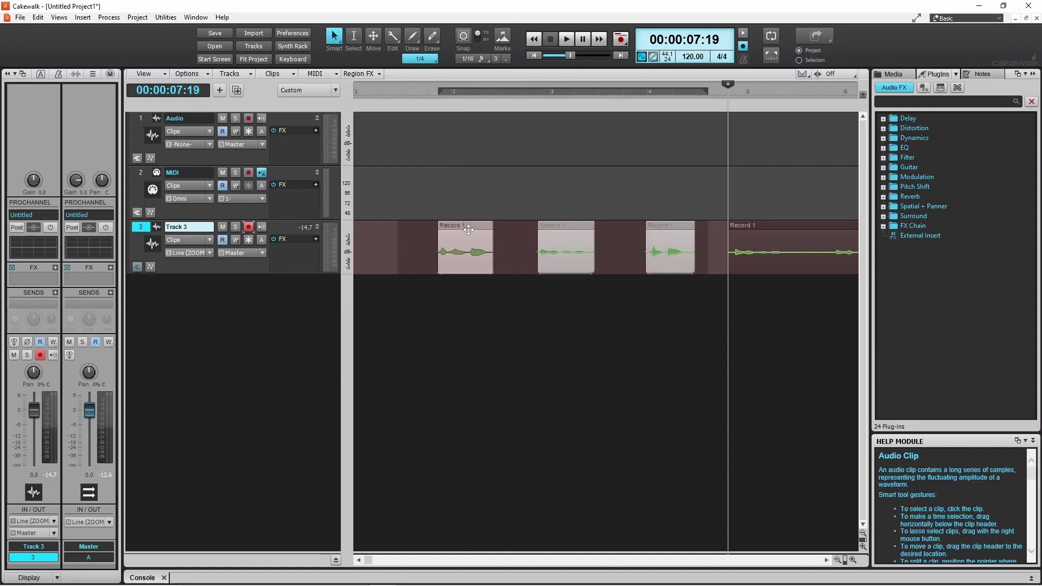
Shift the three selected clips slightly earlier, then select only the third clip.
left_click_drag(469, 229, 466, 230)
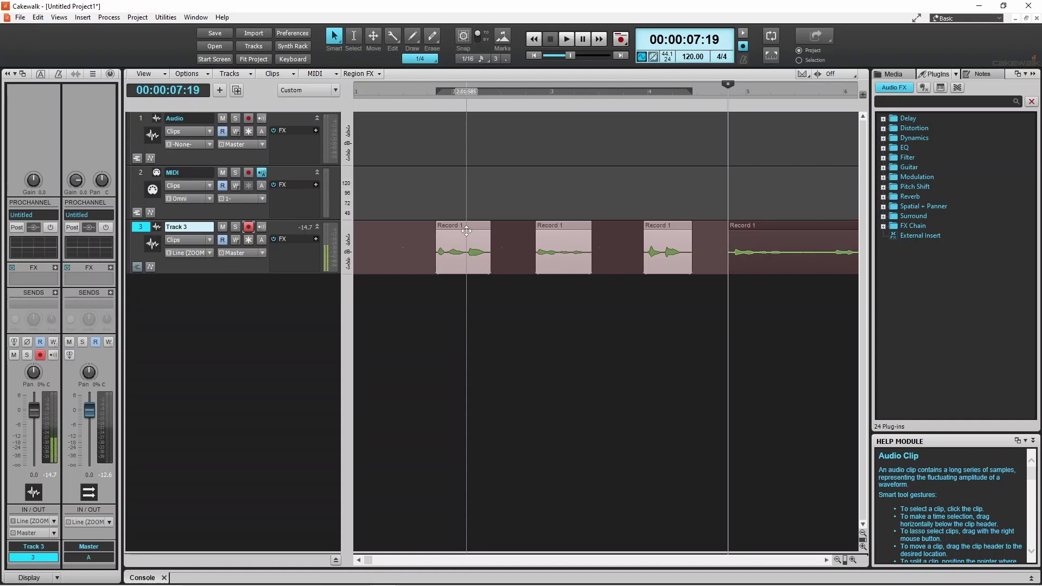
left_click(661, 230)
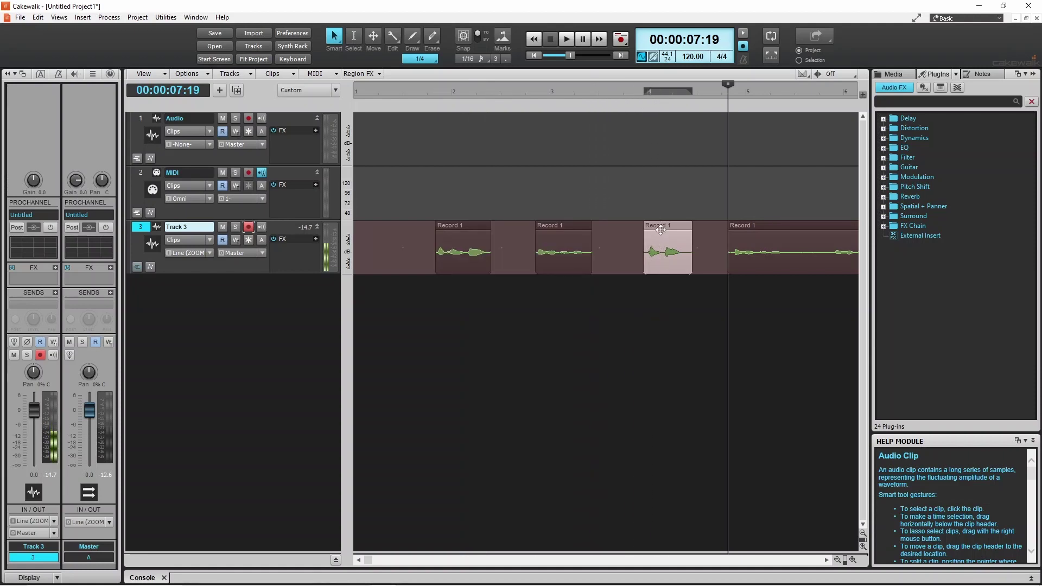
Delete the third Record 1 clip from Track 3 via Edit > Delete.
right_click(660, 229)
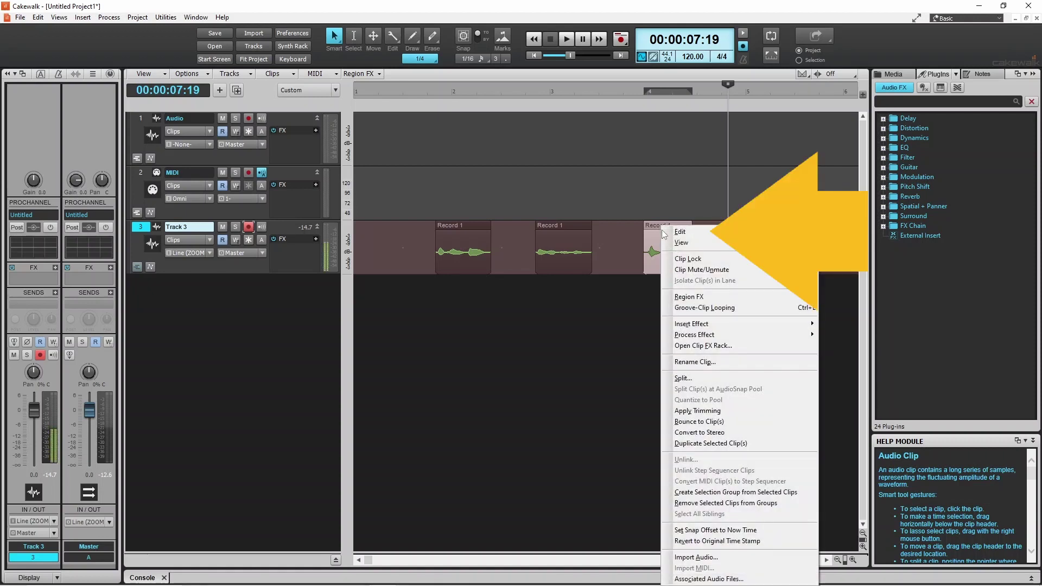
mouse_move(682, 232)
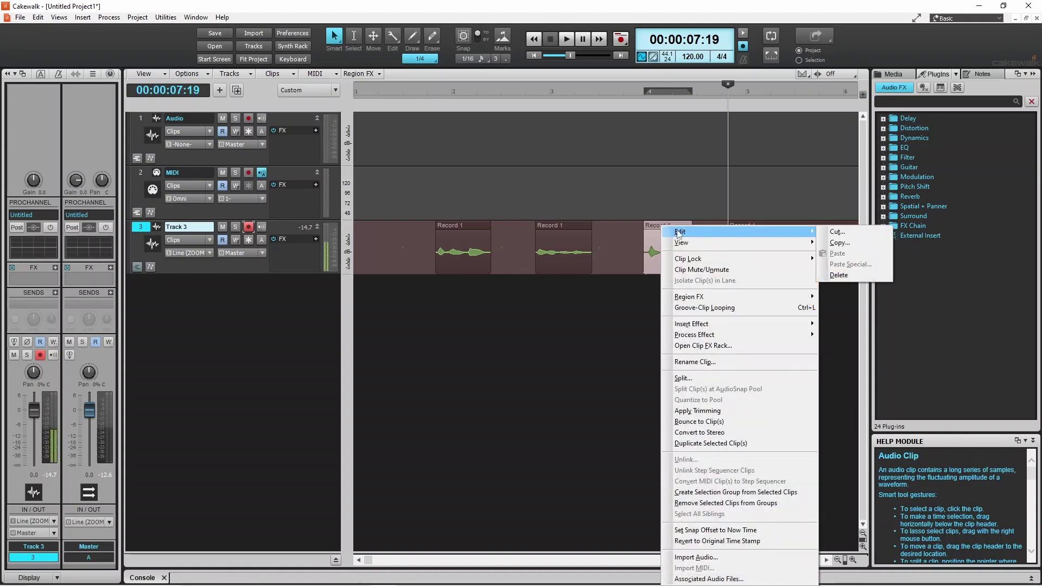
left_click(849, 277)
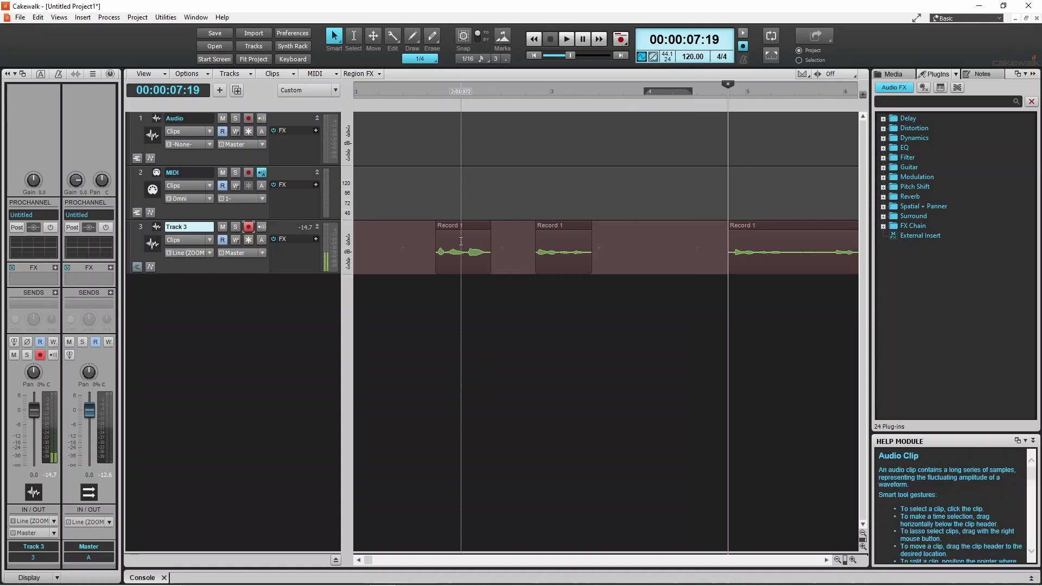
Copy the first Record 1 clip with Edit > Copy and confirm the Copy dialog.
left_click(460, 241)
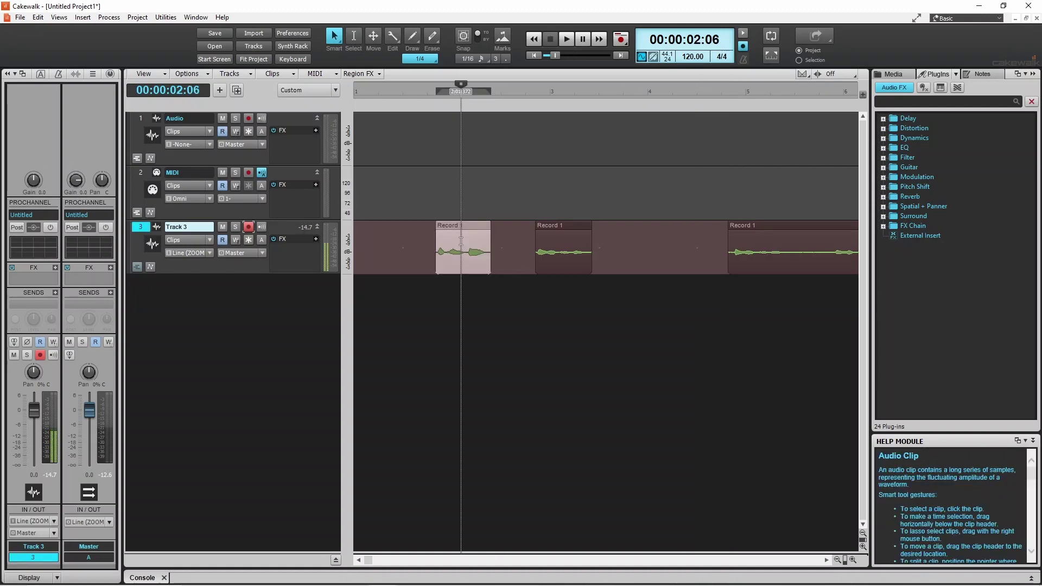
right_click(461, 241)
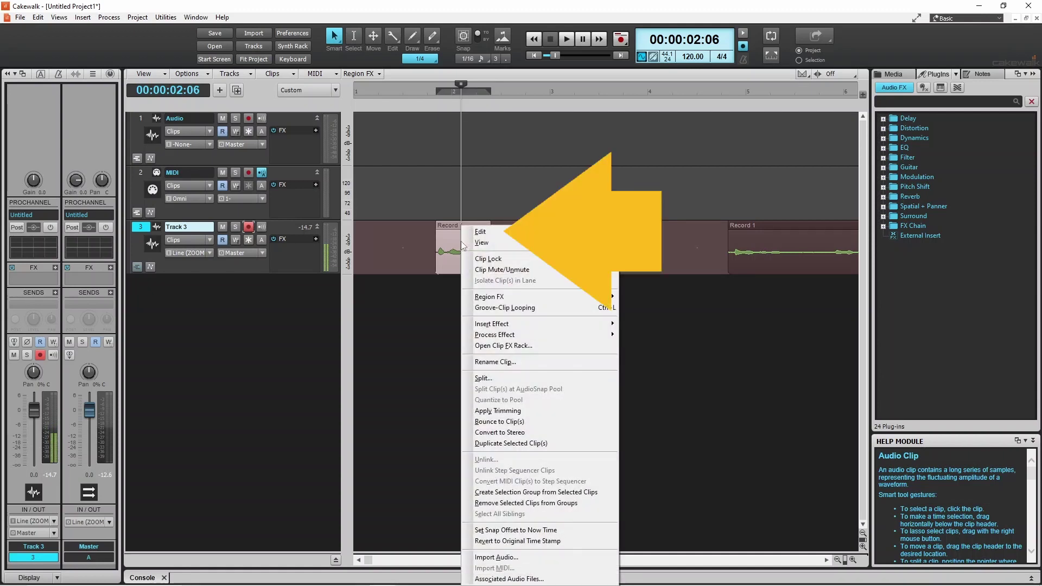
mouse_move(480, 236)
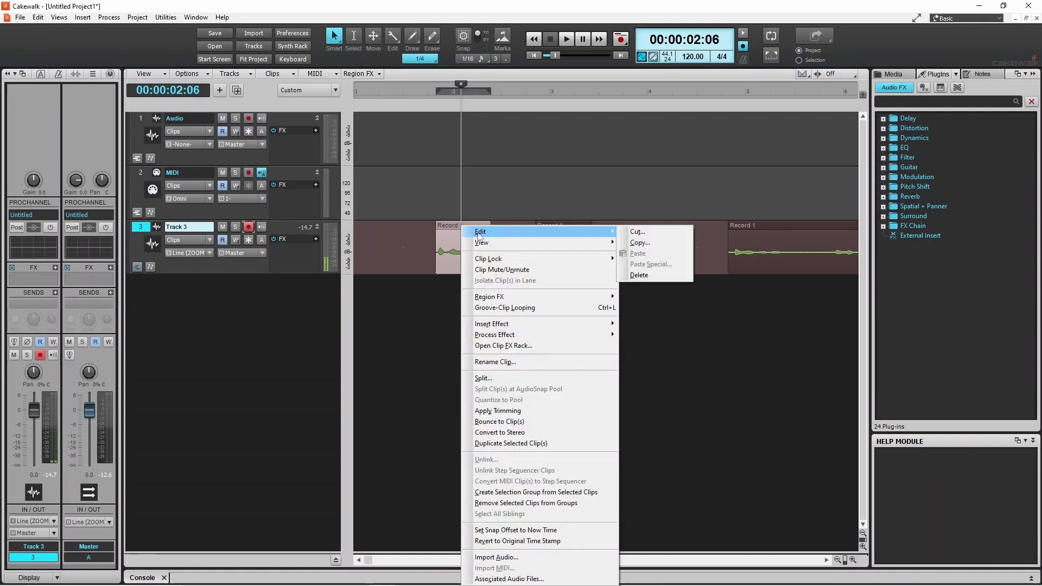
left_click(649, 243)
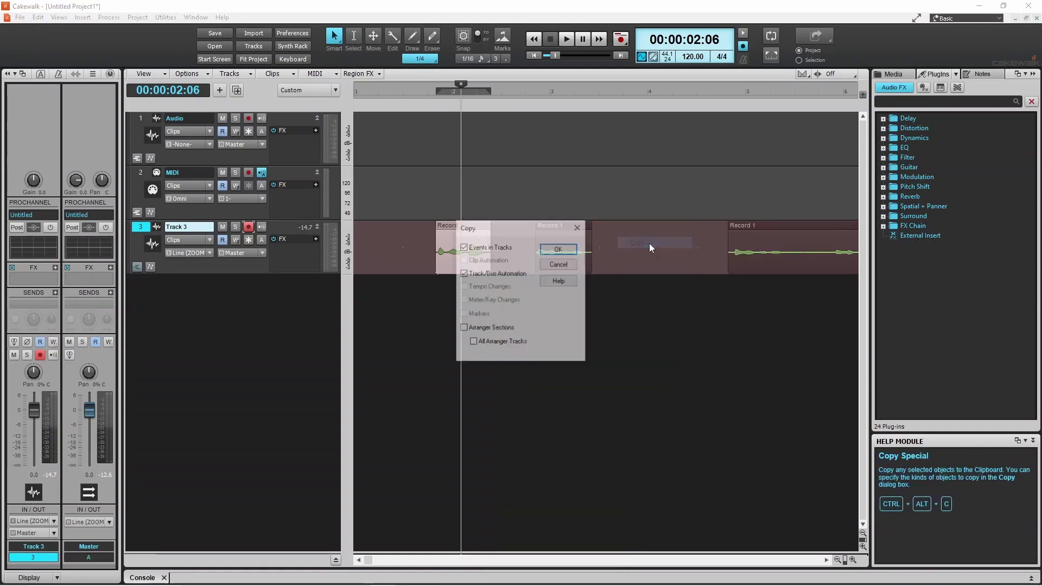
left_click(557, 248)
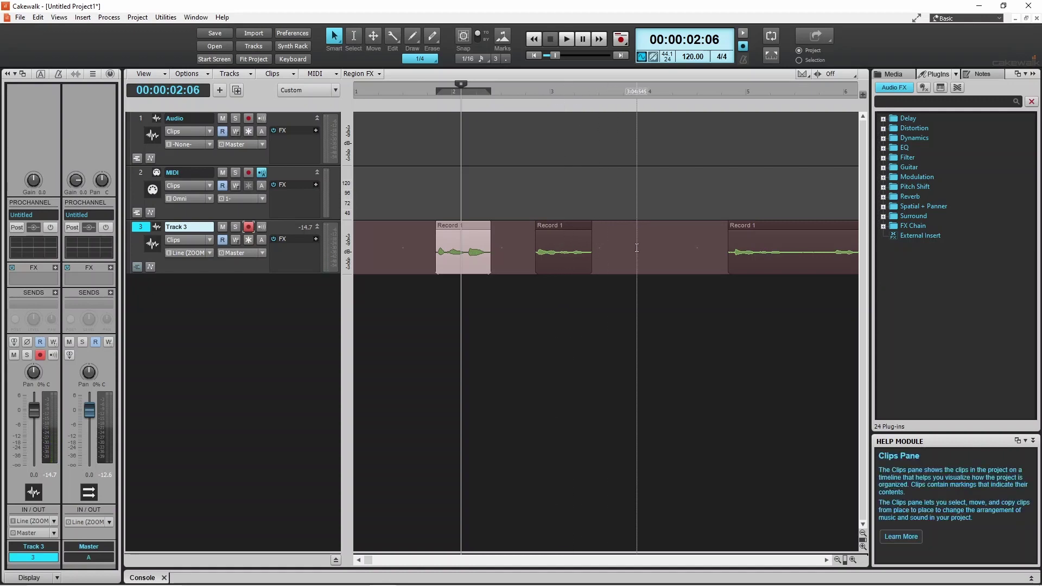
Paste the copied clip into Track 3's gap at 00:00:05:24.
left_click(637, 247)
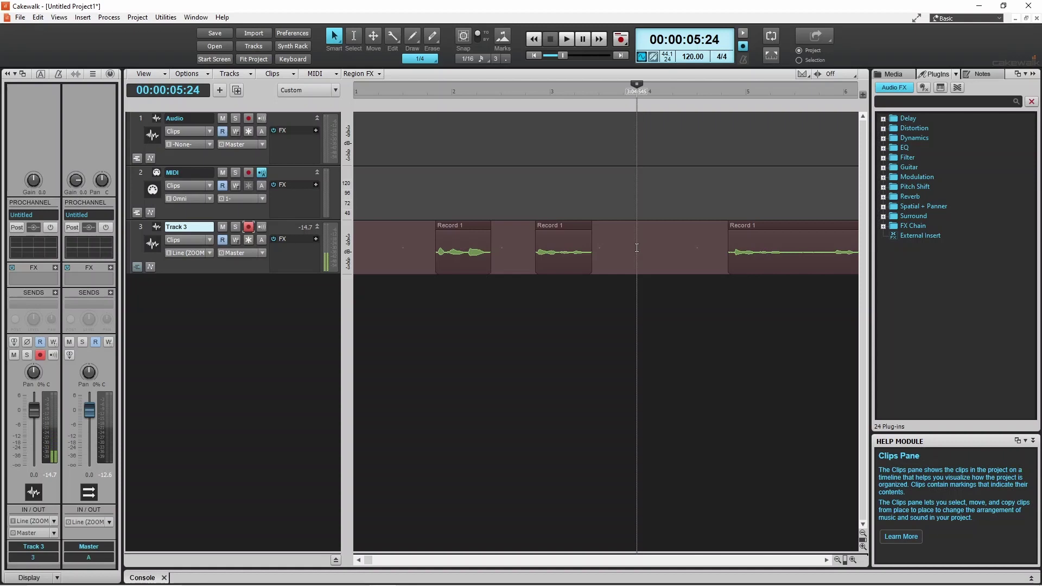
right_click(637, 248)
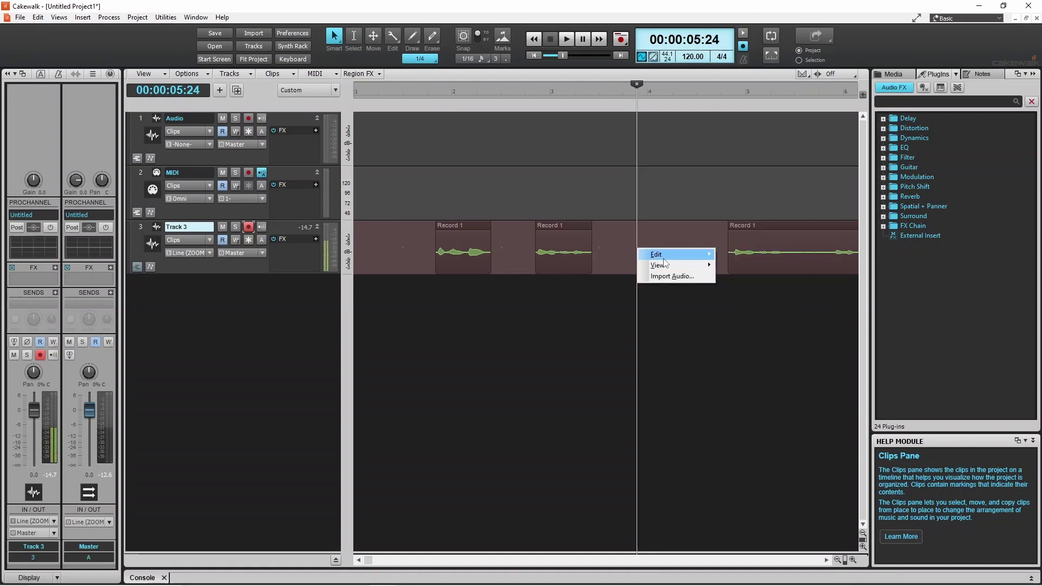
mouse_move(665, 257)
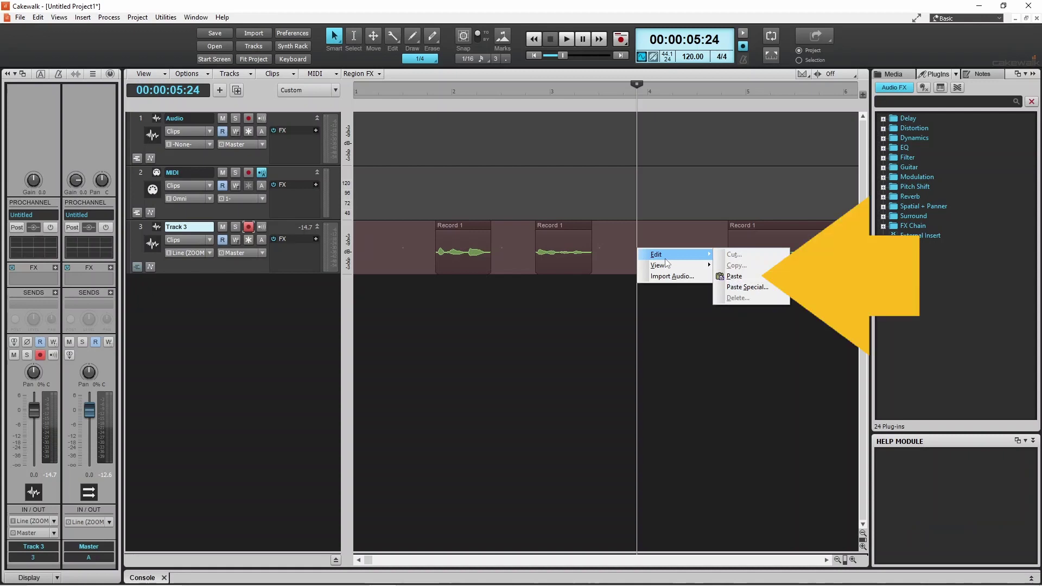
left_click(739, 276)
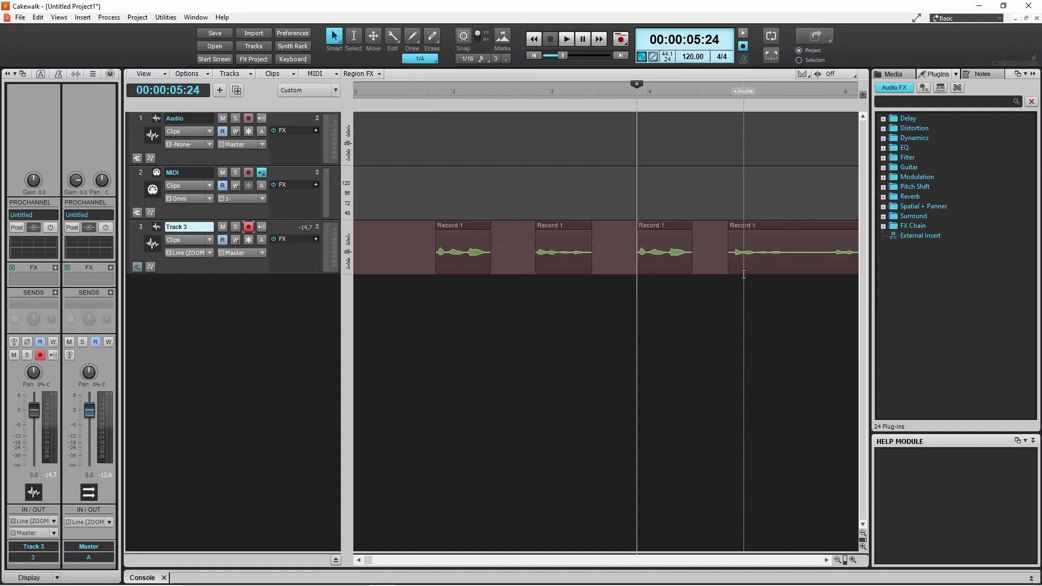